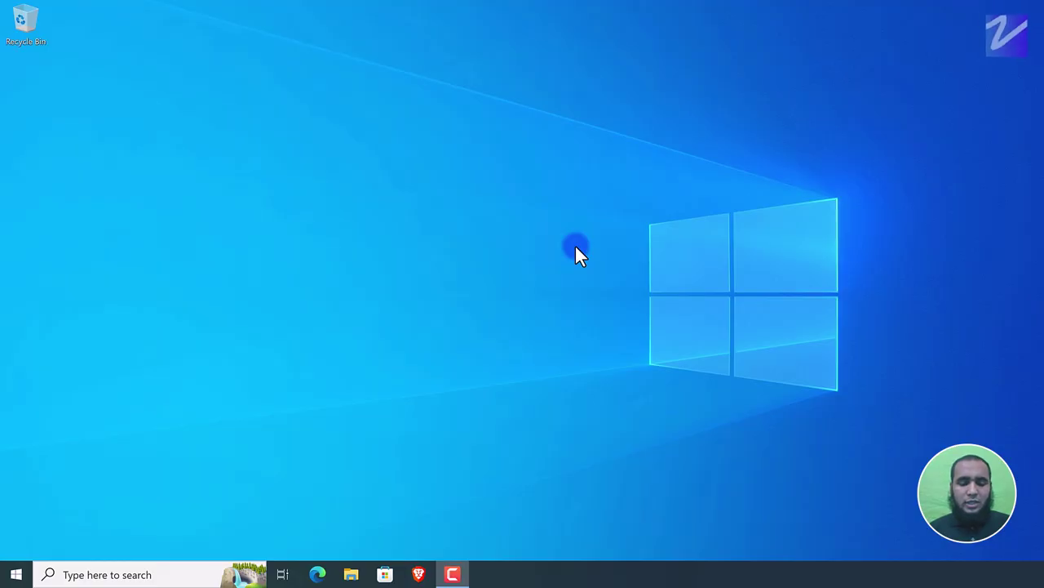
# Step: Search Windows for "DEFAULT" and open the Default apps system settings
pyautogui.press('super')
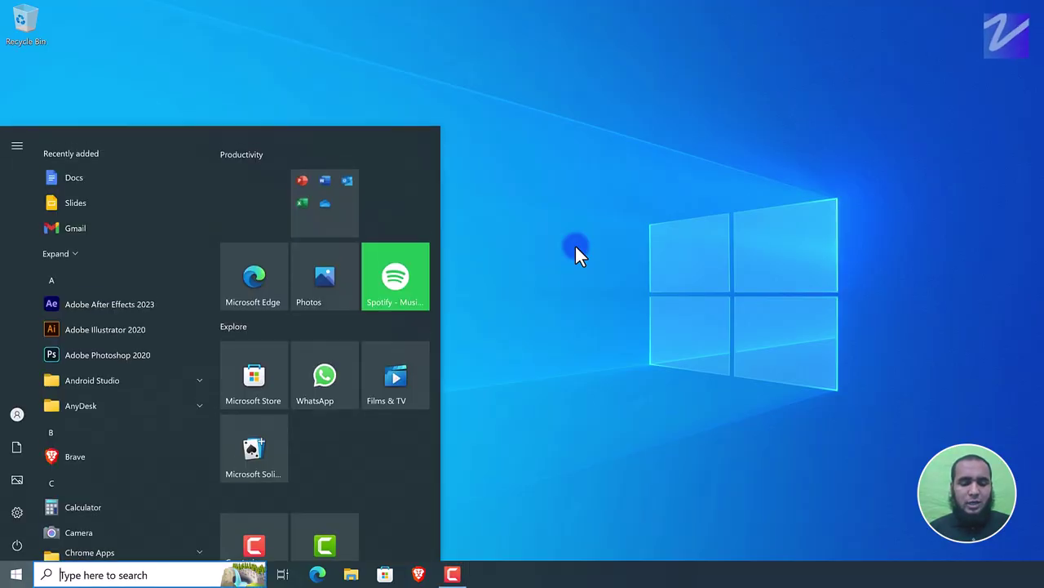
pyautogui.write('DEFAULT')
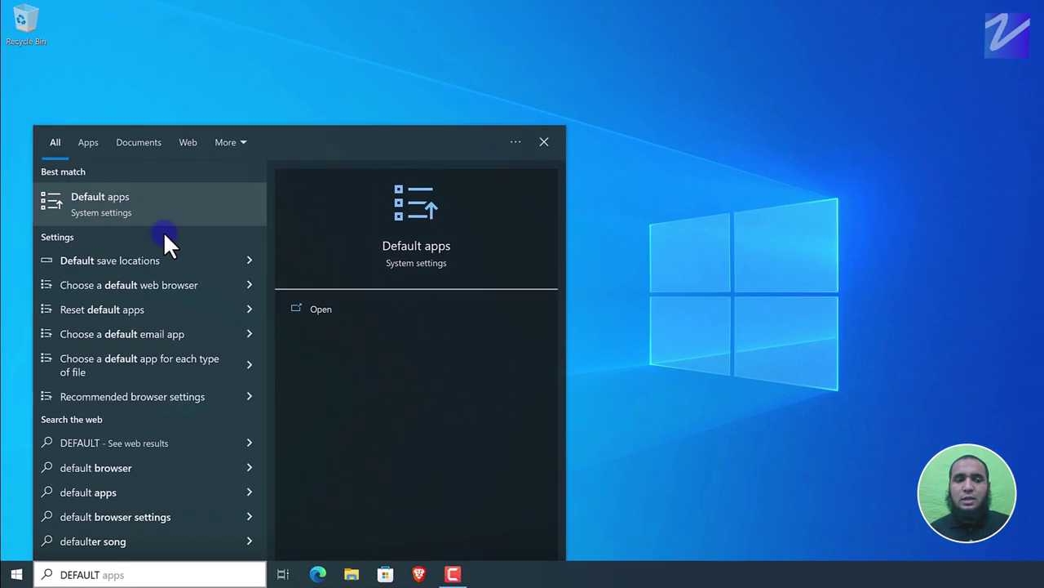
pyautogui.click(200, 141)
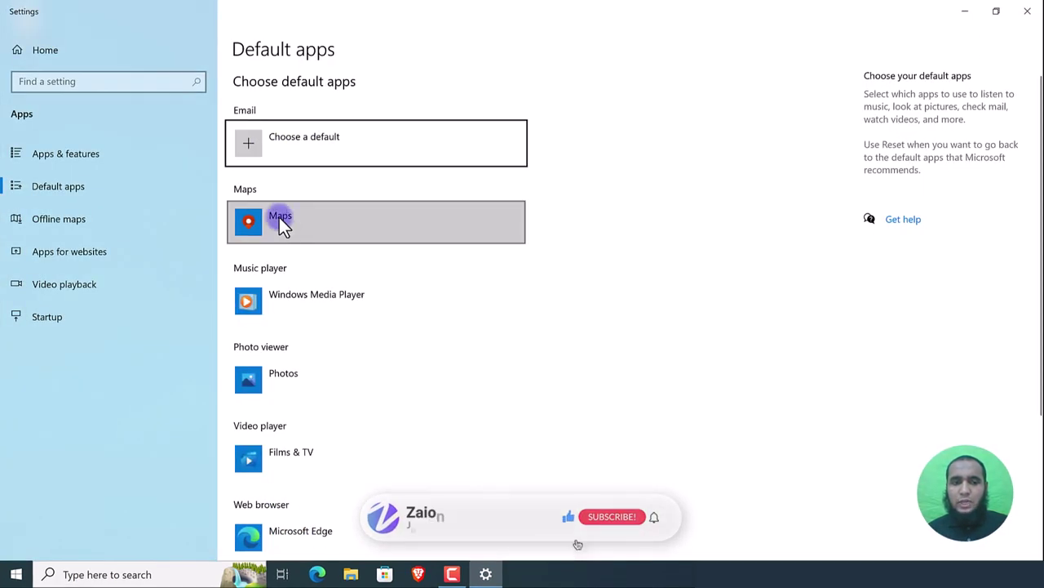
# Step: Set Google Chrome as the default email app
pyautogui.click(286, 146)
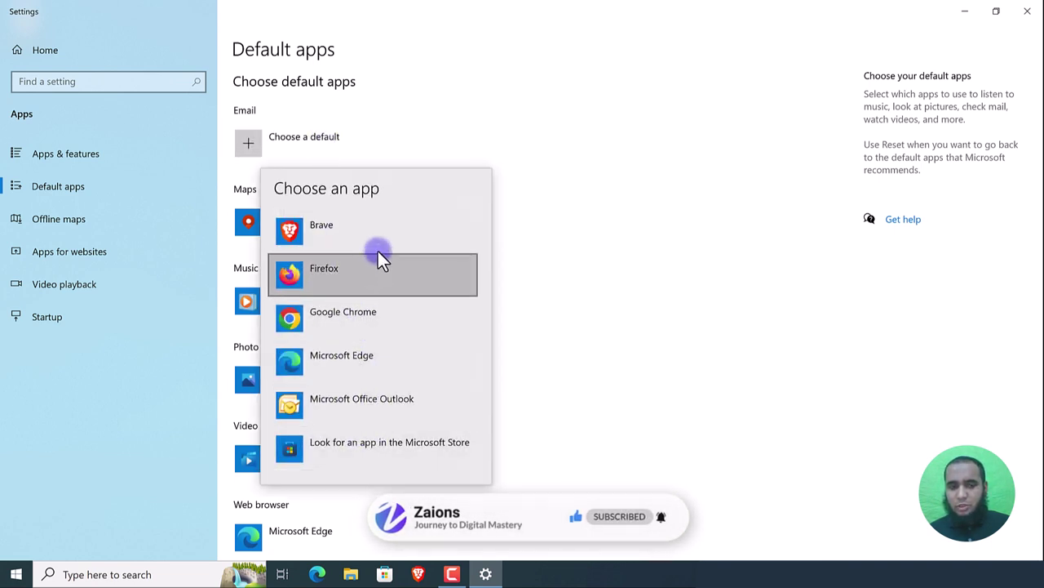
pyautogui.click(360, 325)
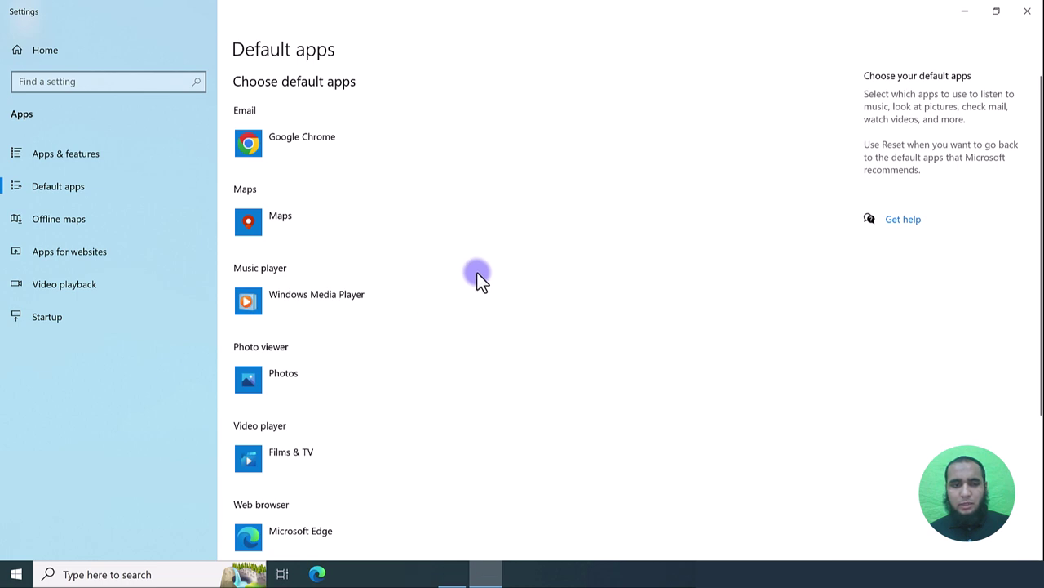
pyautogui.scroll(-3, 311, 195)
pyautogui.scroll(3, 310, 171)
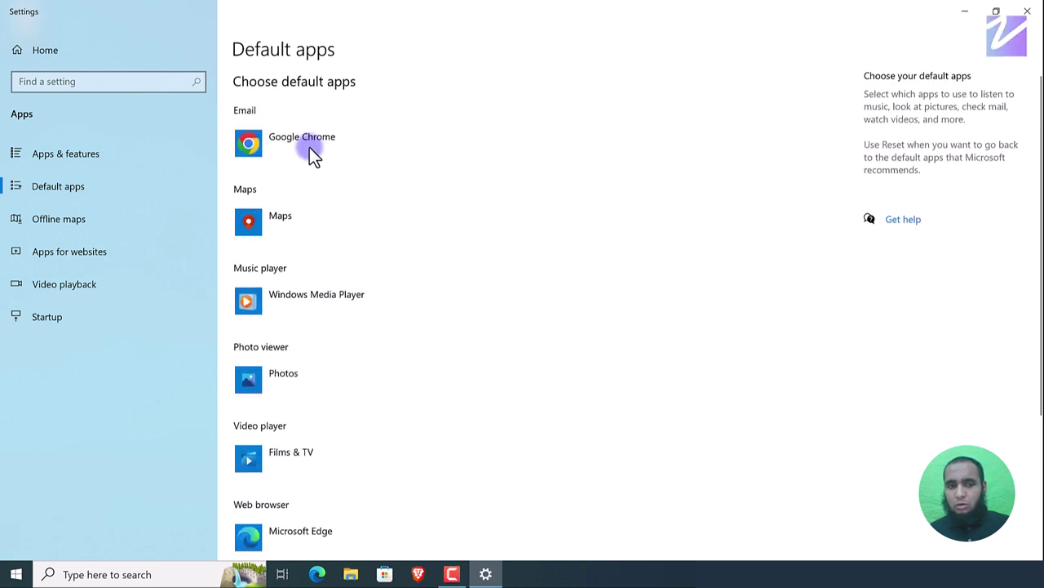
pyautogui.click(289, 227)
pyautogui.click(15, 573)
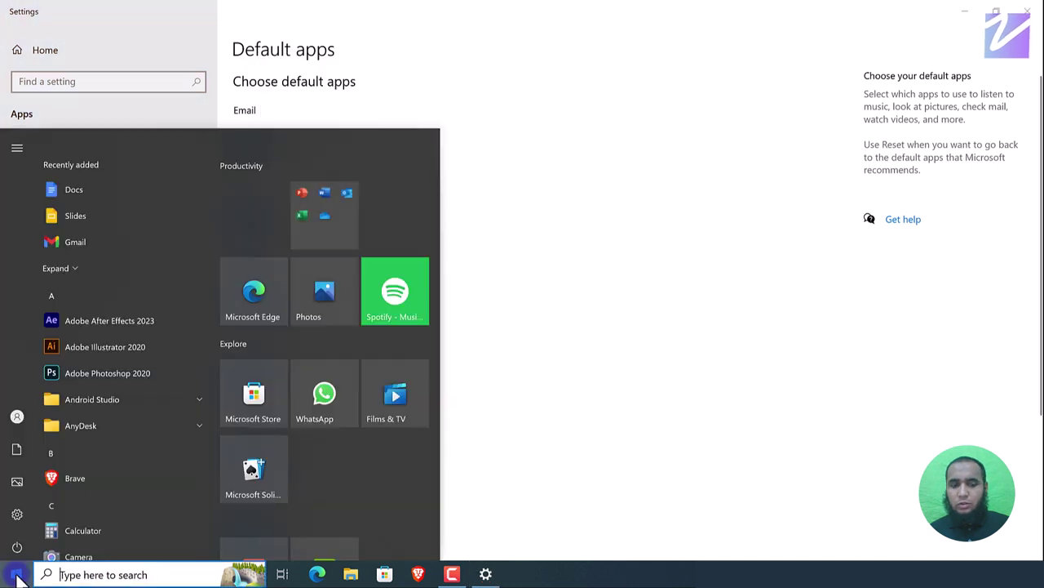
pyautogui.click(15, 573)
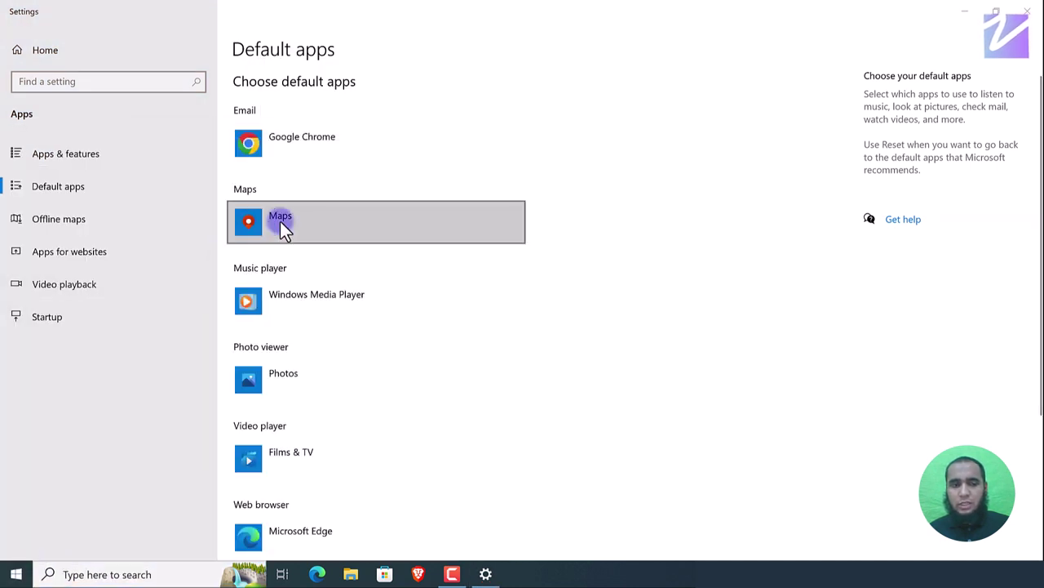
# Step: Set VLC media player as the default music player
pyautogui.scroll(-2, 278, 218)
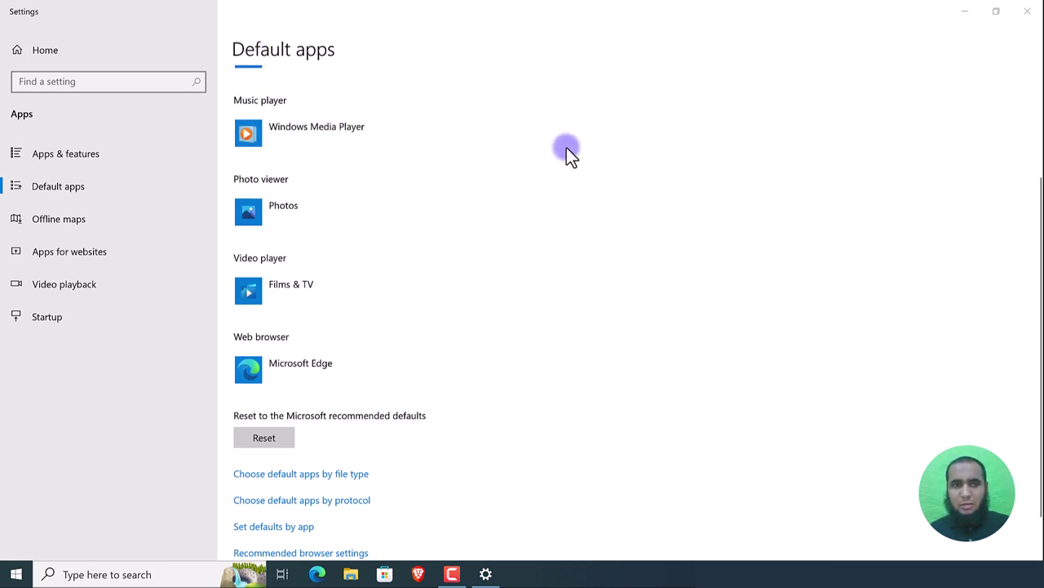
pyautogui.click(313, 141)
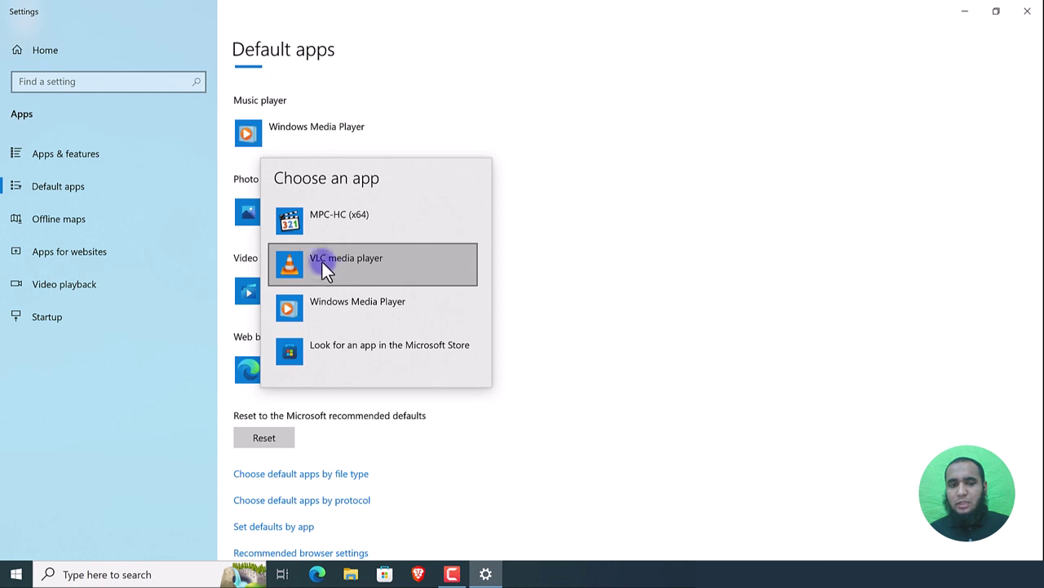
pyautogui.click(380, 266)
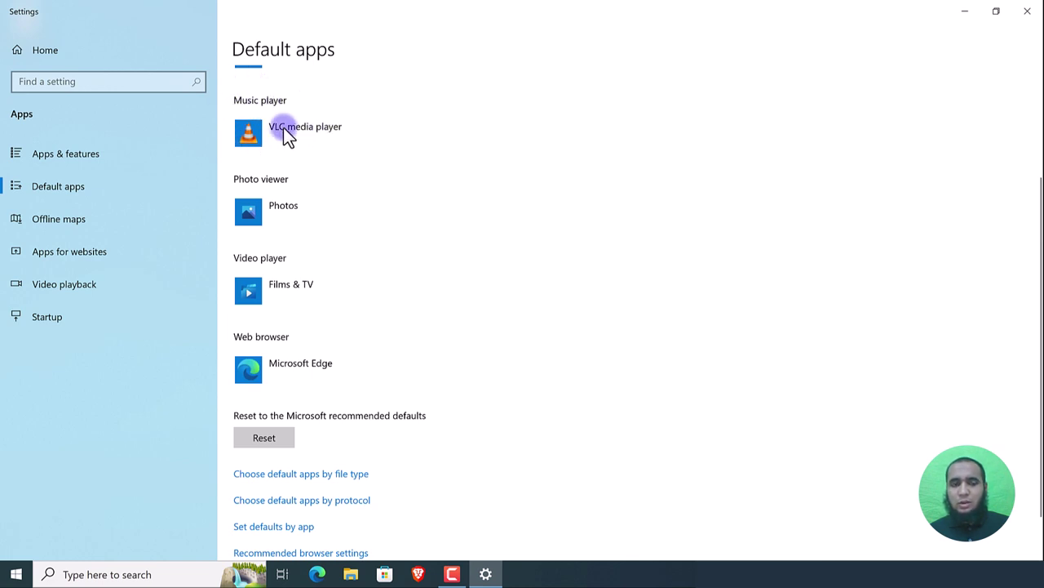
# Step: Set VLC media player as the default video player in place of Films & TV
pyautogui.click(337, 135)
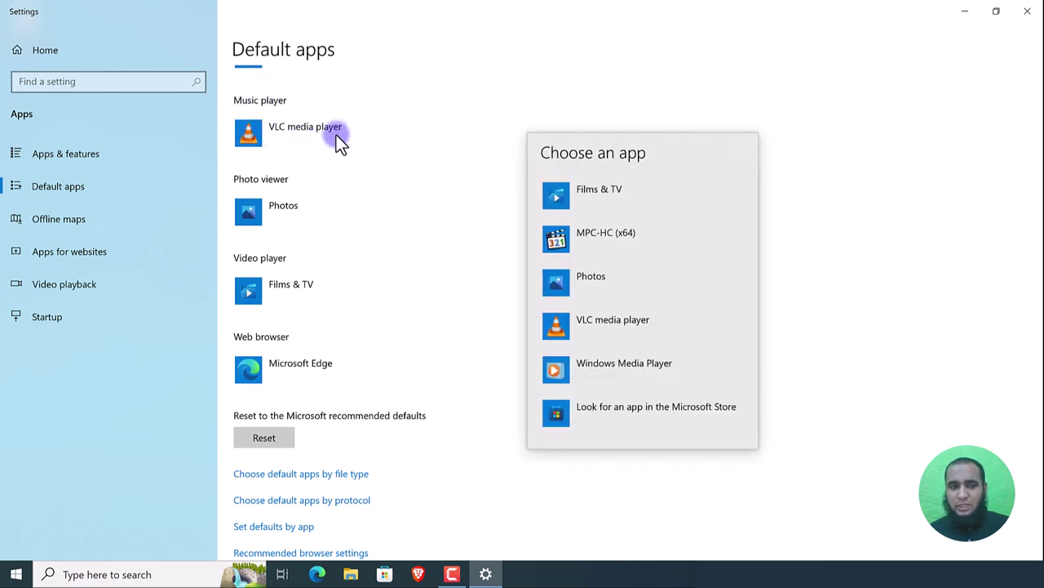
pyautogui.click(441, 204)
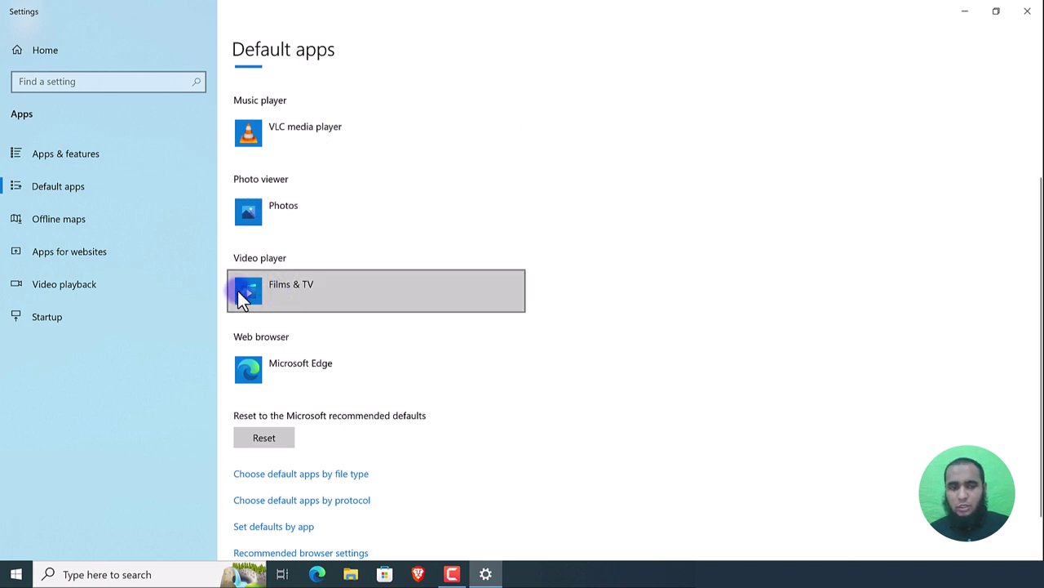
pyautogui.click(283, 290)
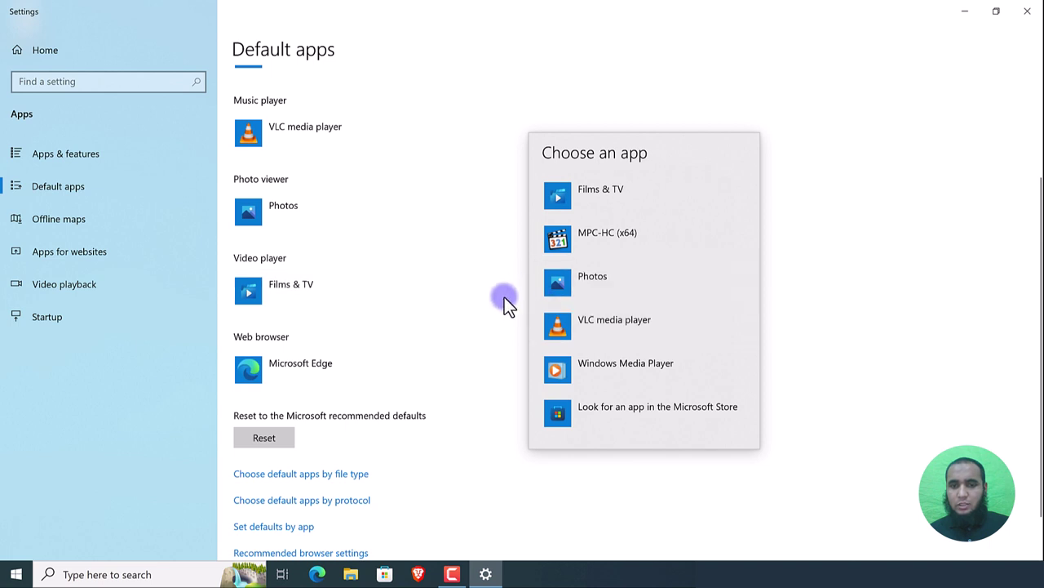
pyautogui.click(552, 318)
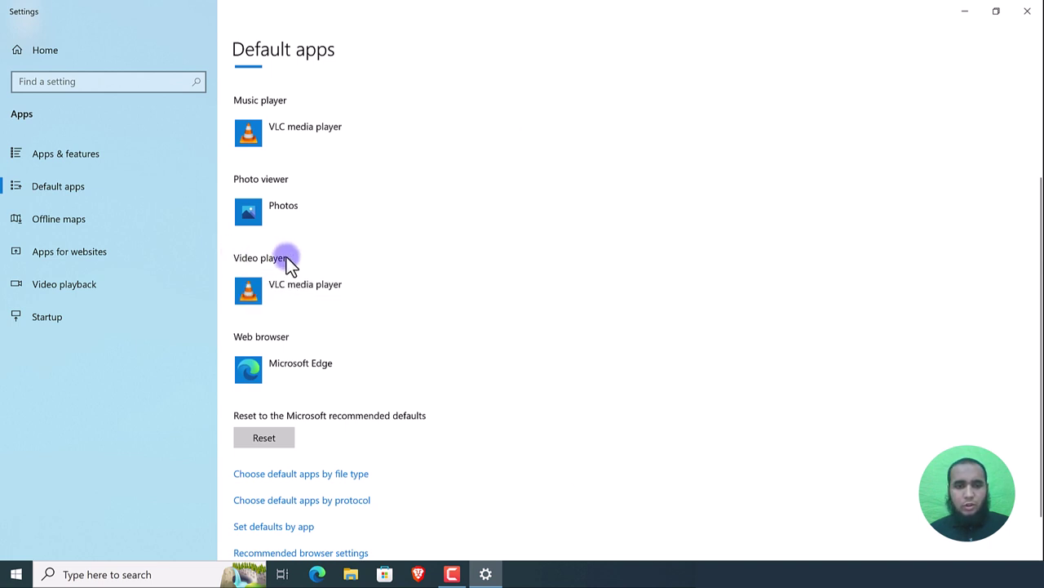
# Step: Set Google Chrome as the default web browser
pyautogui.click(290, 377)
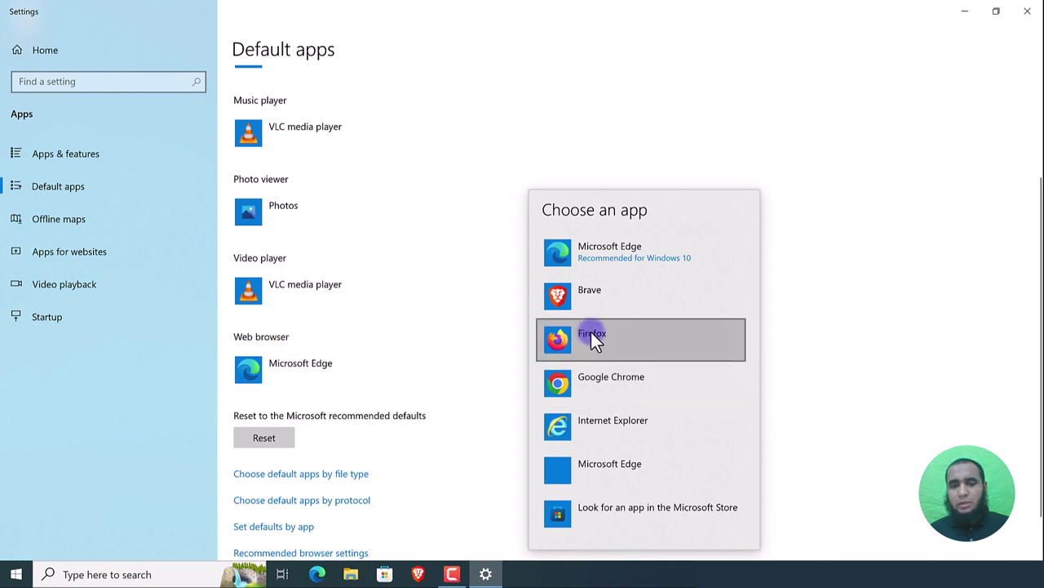
pyautogui.click(610, 383)
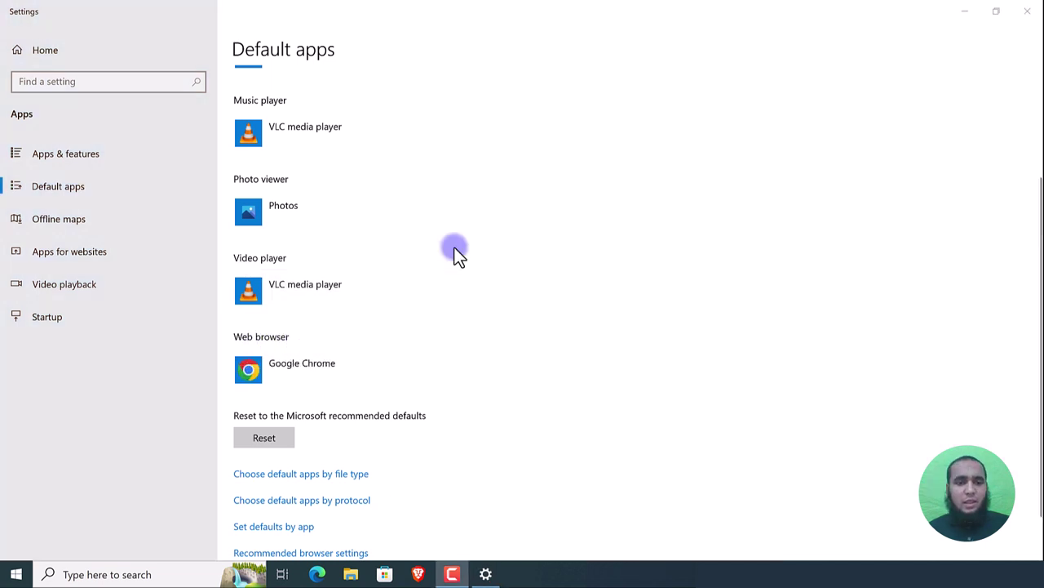
pyautogui.scroll(3, 331, 326)
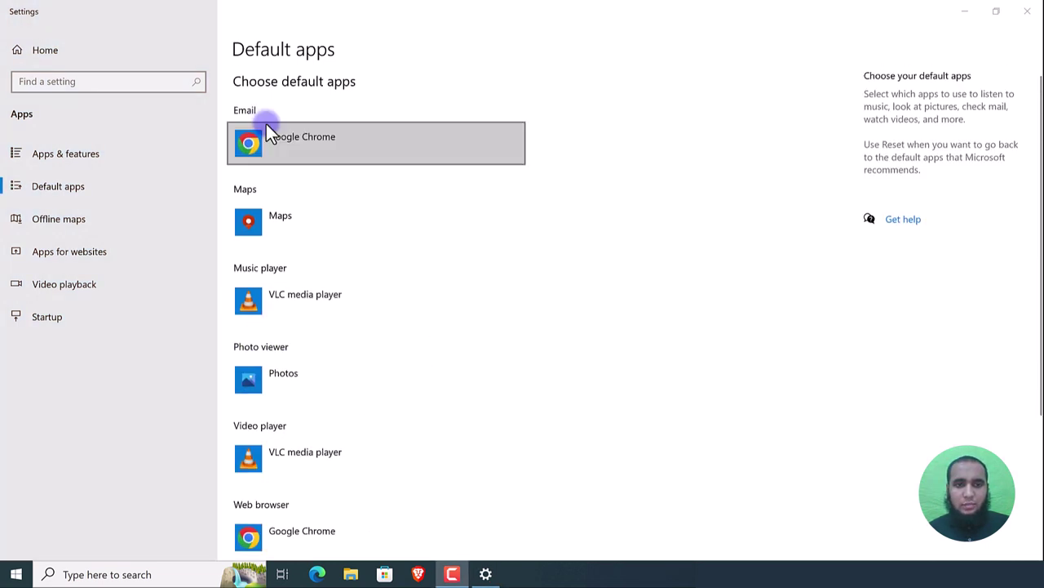
# Step: Review the chosen default apps, open the page for choosing default apps by file type, and close Settings
pyautogui.scroll(-4, 327, 253)
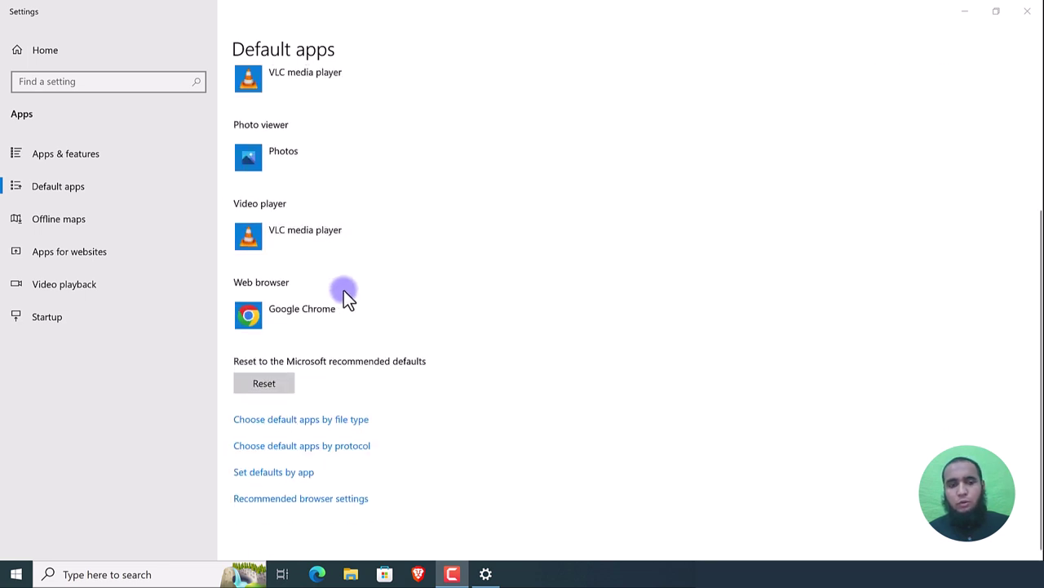
pyautogui.scroll(1, 347, 294)
pyautogui.scroll(3, 353, 291)
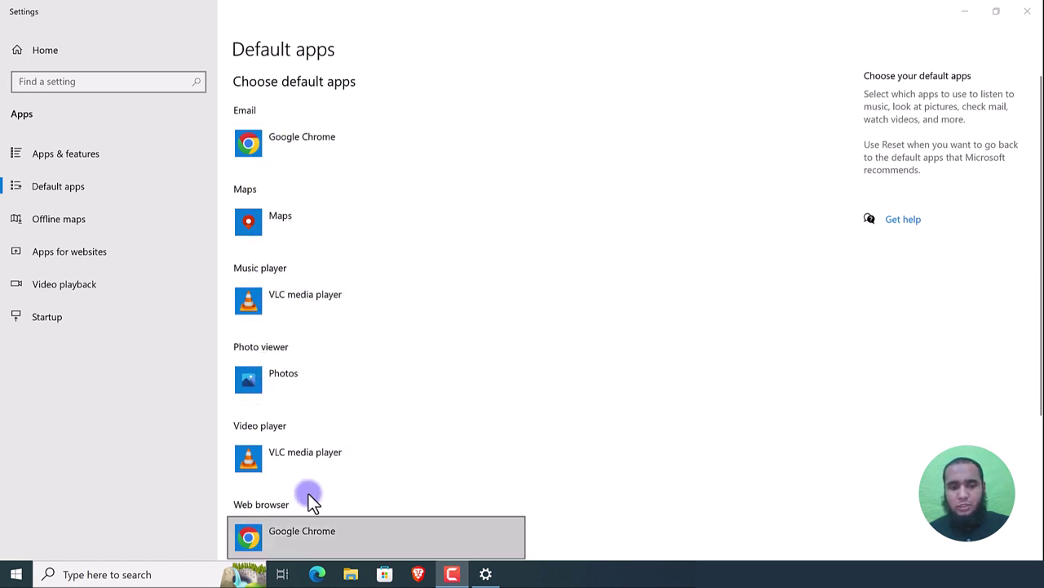
pyautogui.scroll(-2, 308, 493)
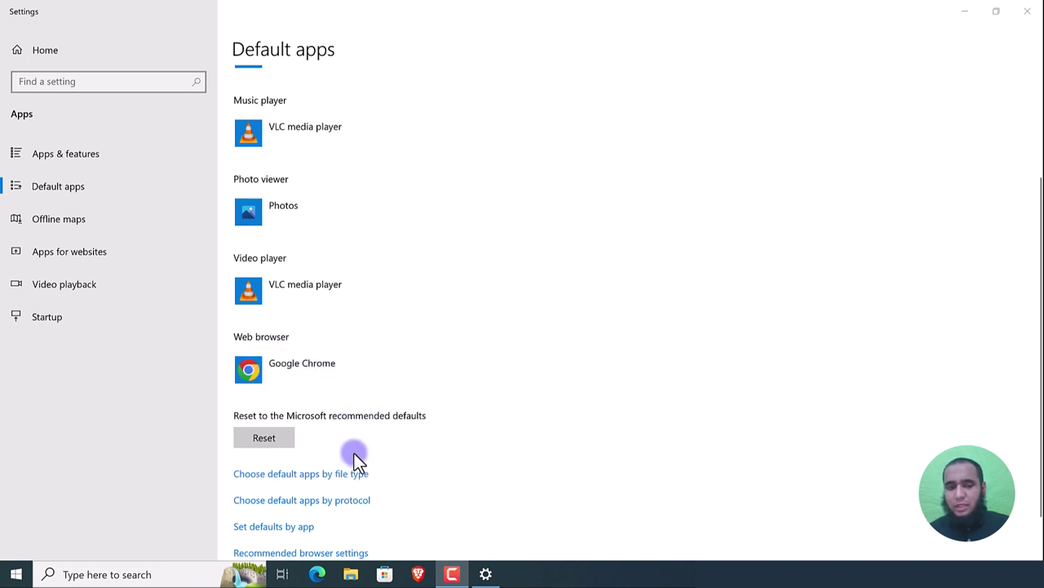
pyautogui.scroll(-1, 418, 383)
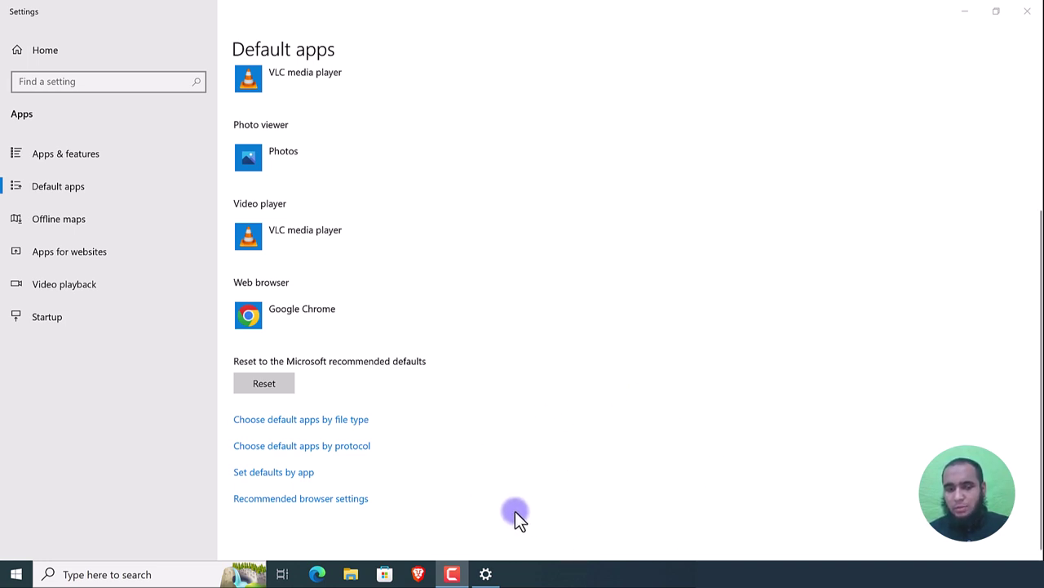
pyautogui.click(266, 421)
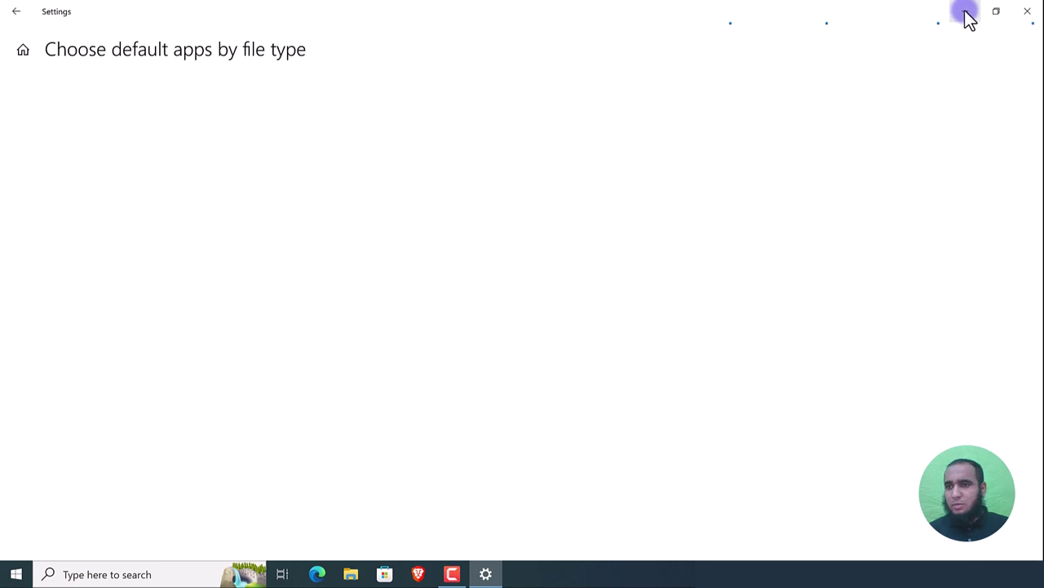
pyautogui.click(1027, 11)
# Step: Reopen the Default apps settings, check the app assigned to each category, and close the window
pyautogui.press('super')
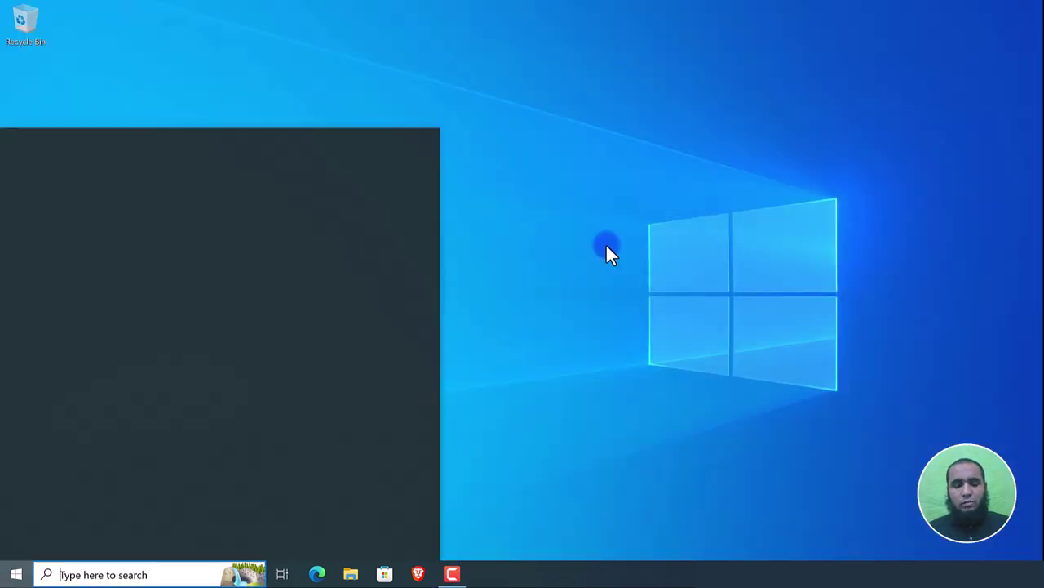
pyautogui.write('defa')
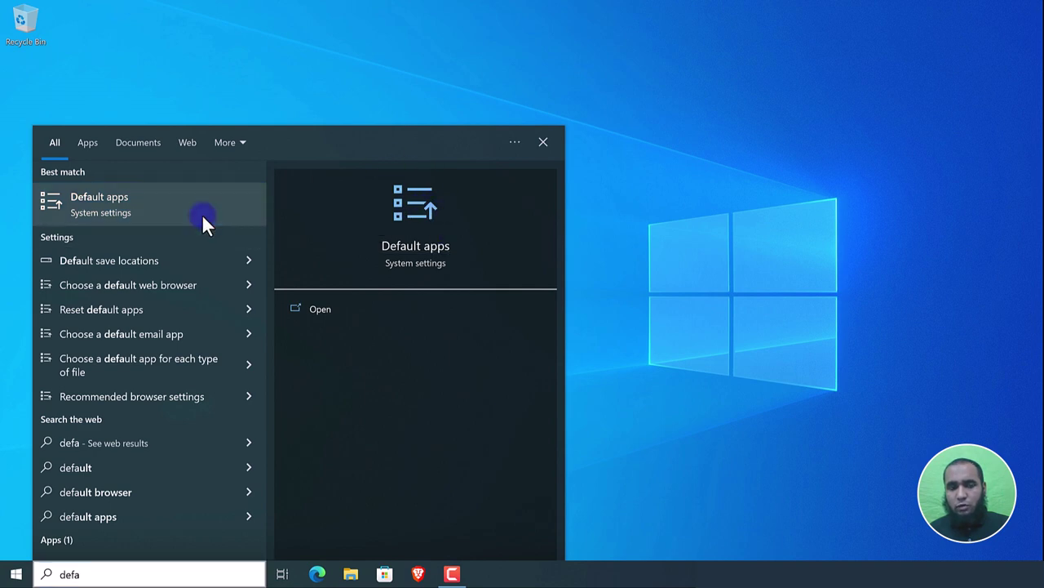
pyautogui.click(432, 253)
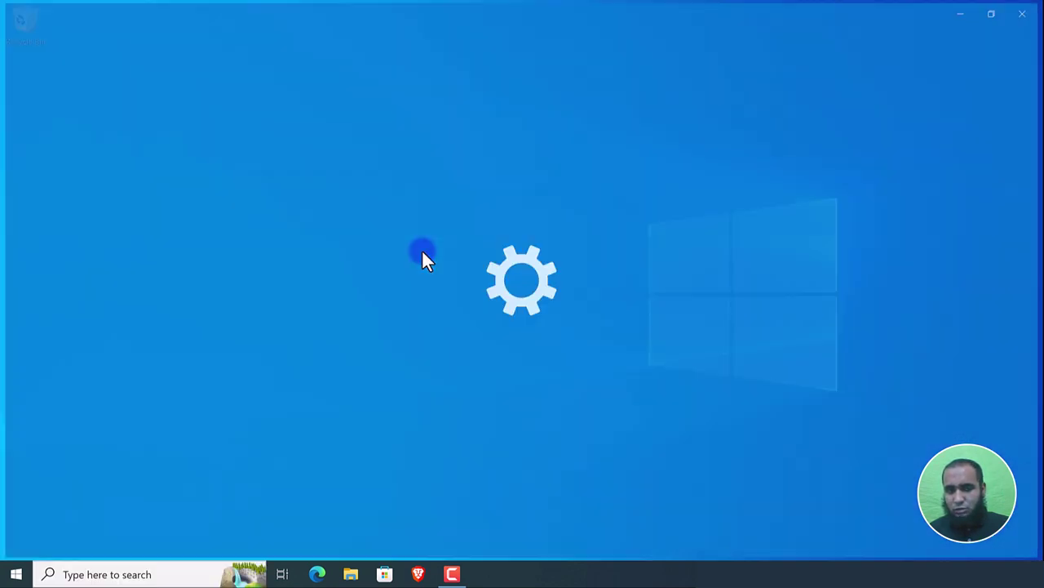
pyautogui.scroll(-5, 303, 318)
pyautogui.scroll(3, 335, 294)
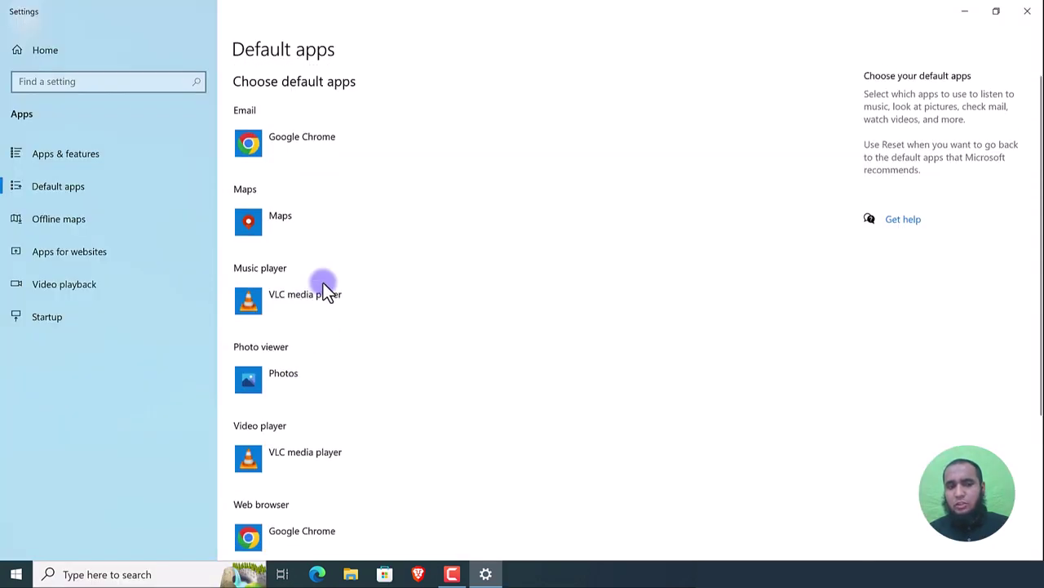
pyautogui.scroll(-1, 359, 277)
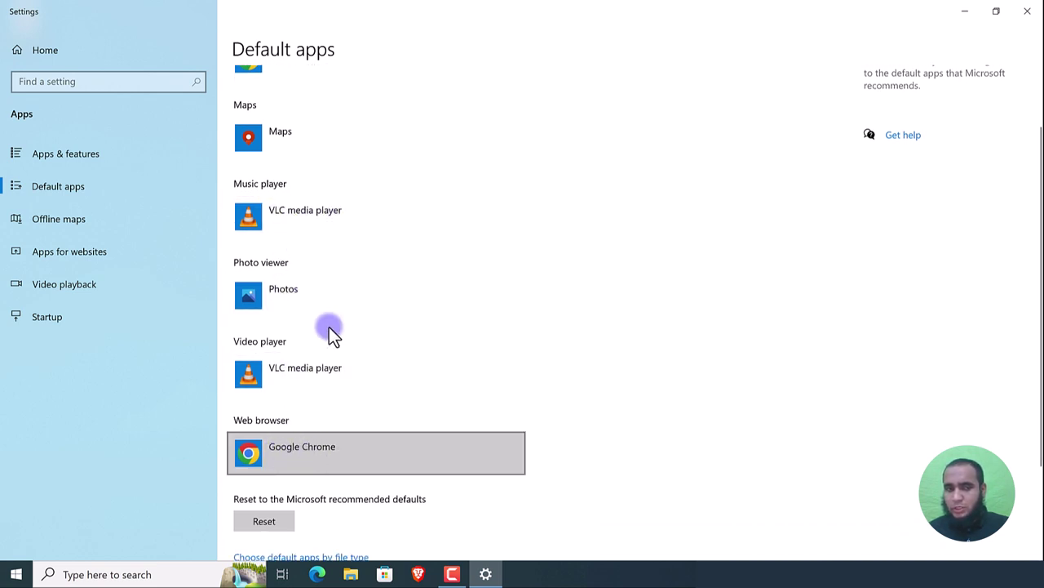
pyautogui.scroll(1, 277, 216)
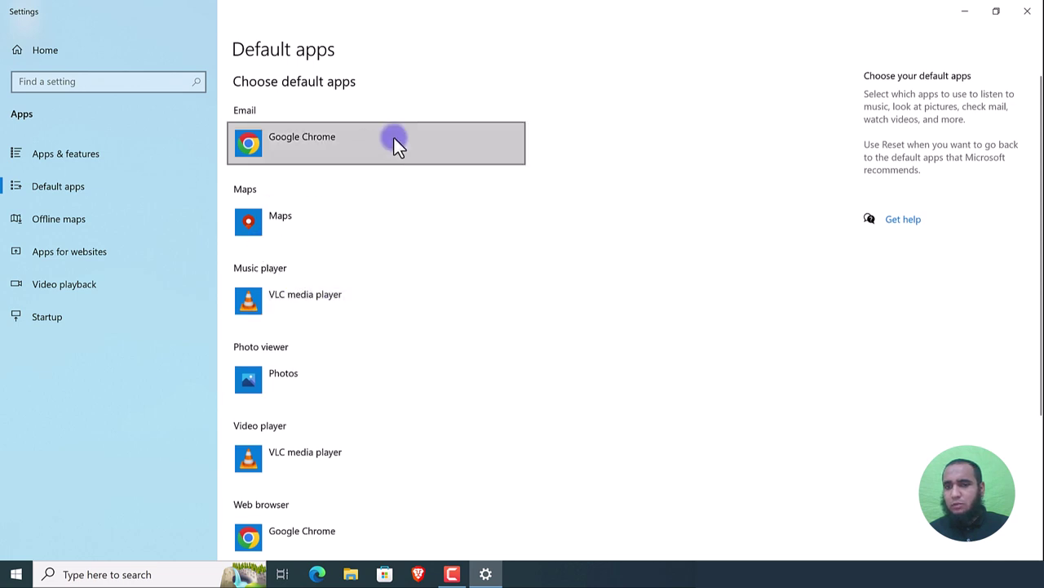
pyautogui.click(1028, 11)
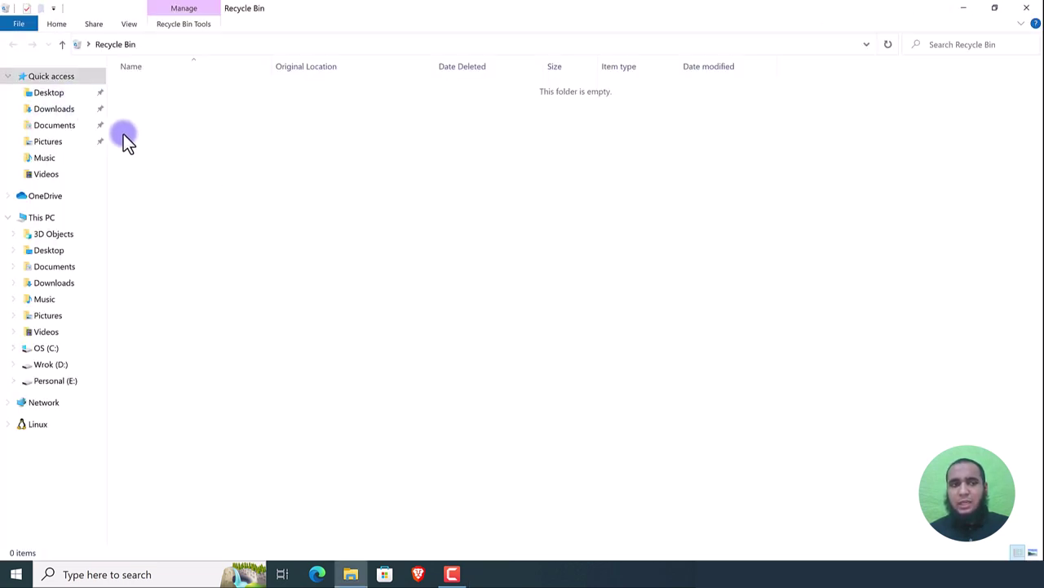
# Step: Create a new text document in the Downloads folder
pyautogui.click(59, 111)
pyautogui.rightClick(194, 187)
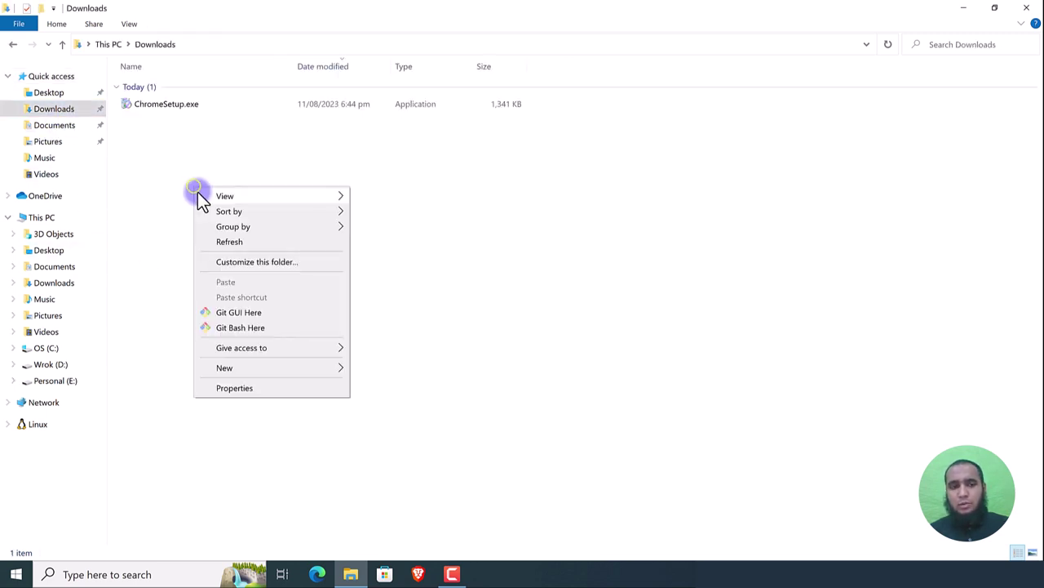
pyautogui.moveTo(256, 373)
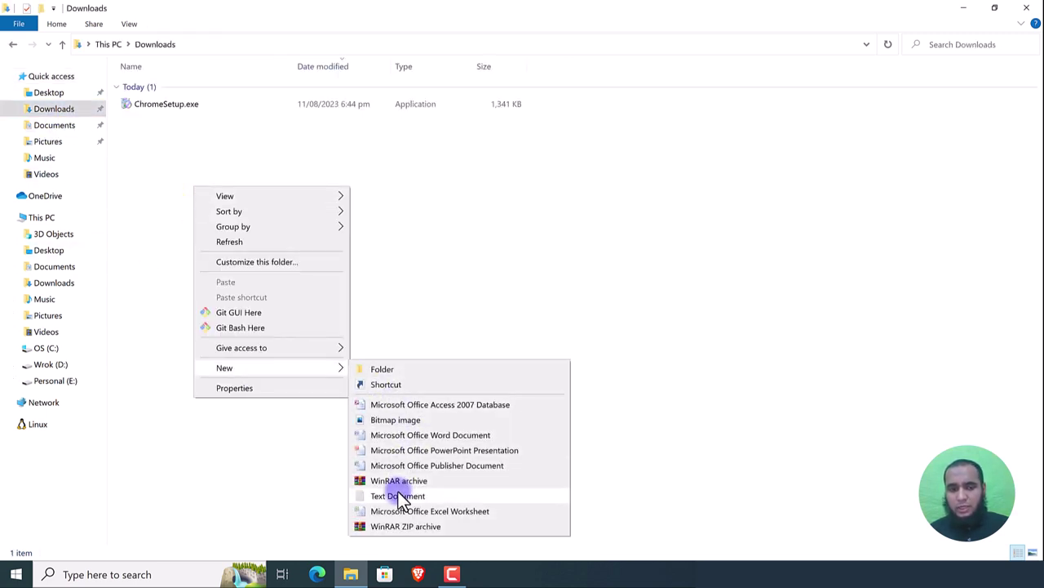
pyautogui.click(395, 494)
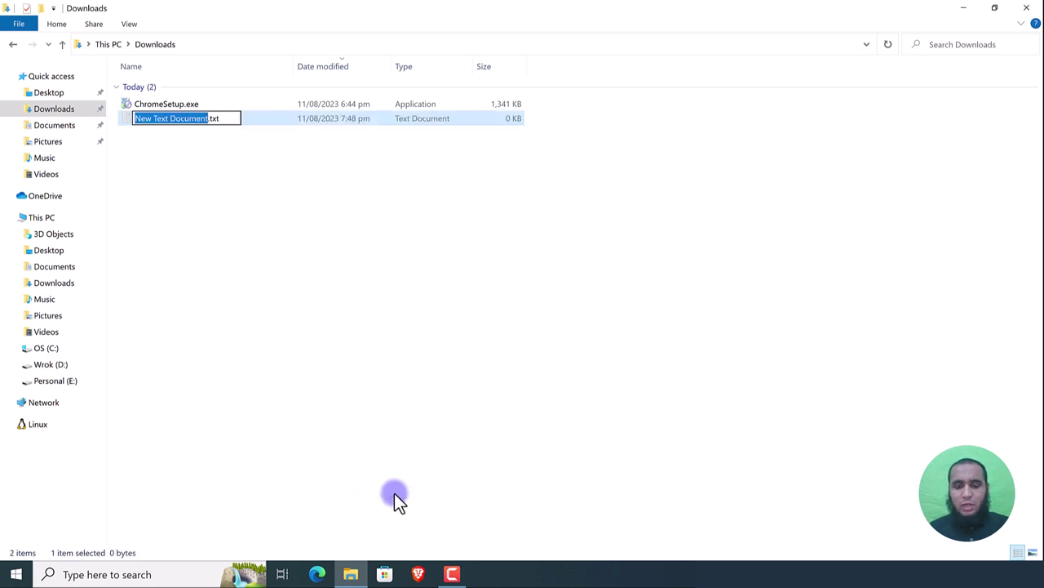
# Step: Name the new document demo-ts-file.ts, accept the extension change, and show the folder contents as large icons
pyautogui.write('demo-')
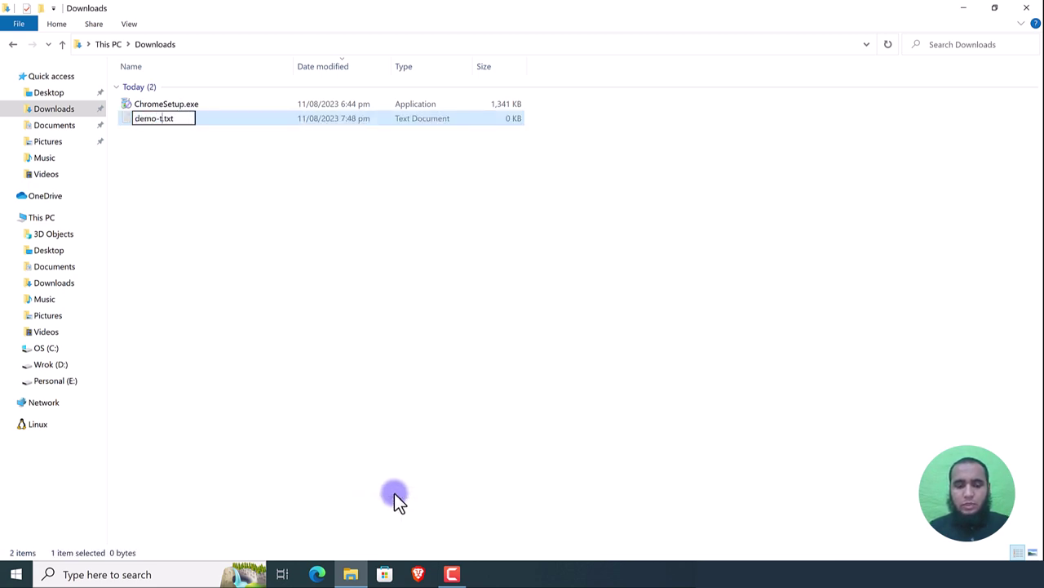
pyautogui.write('ts-file')
pyautogui.hotkey('shift', 'End')
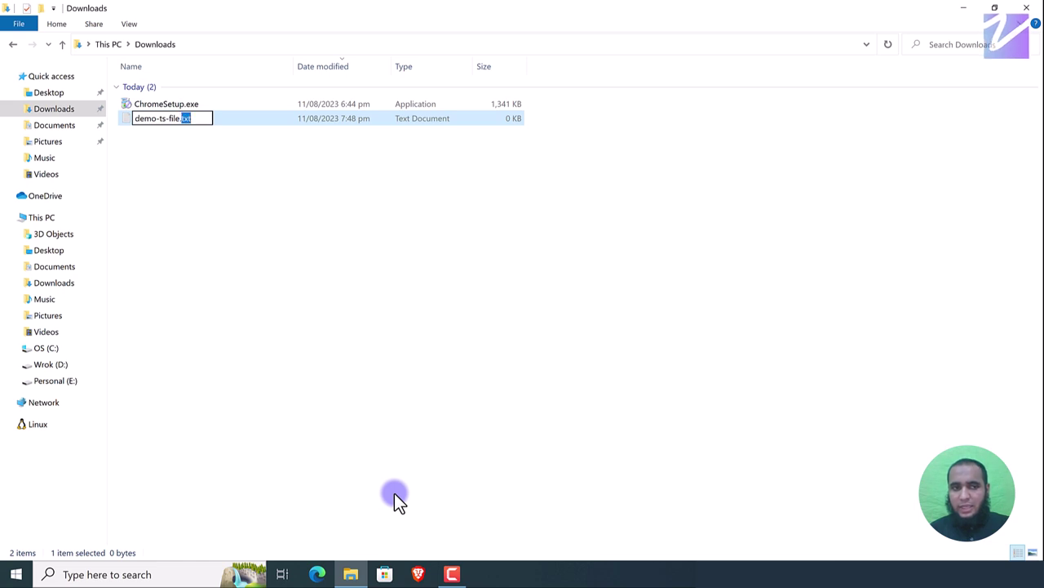
pyautogui.write('ts')
pyautogui.press('Return')
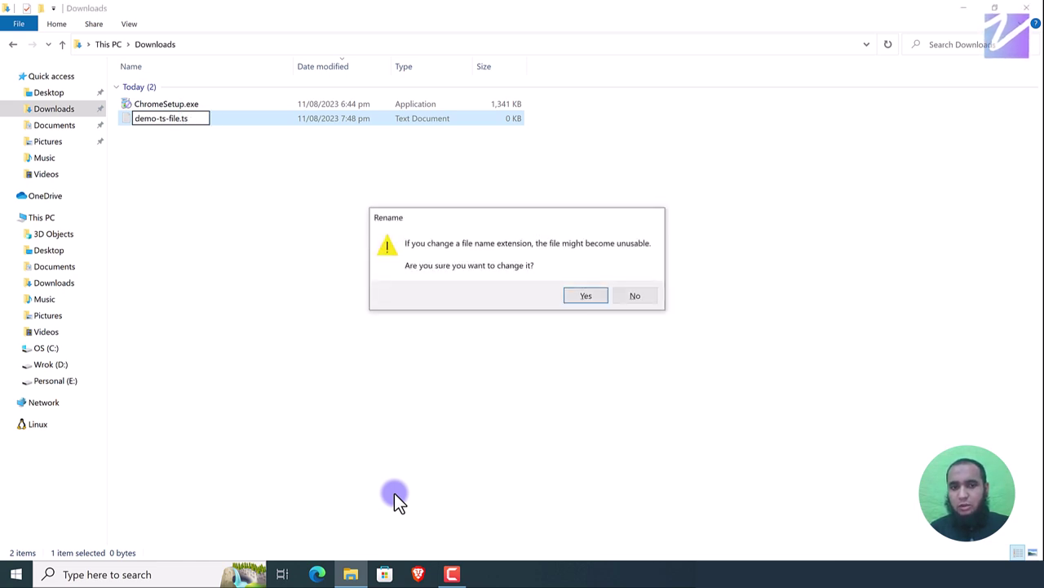
pyautogui.press('Return')
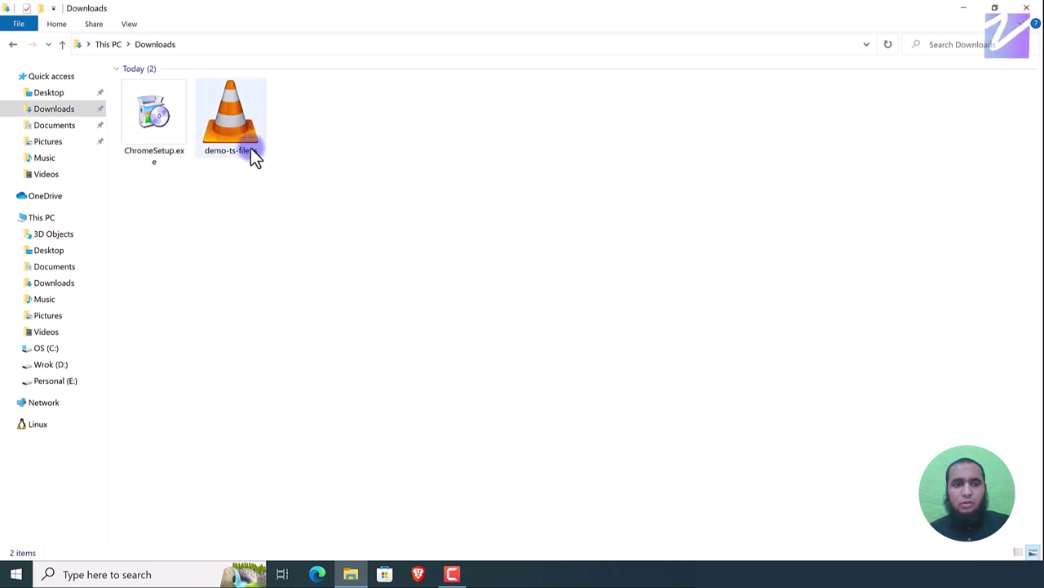
pyautogui.hotkey('ctrl', 'shift', '2')
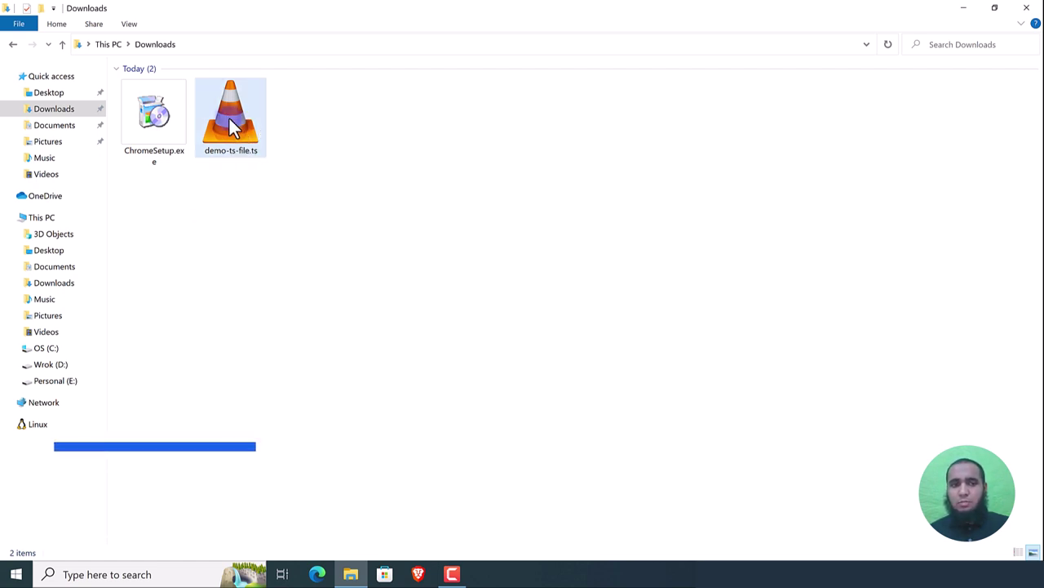
# Step: Bring up the full list of other apps that can open demo-ts-file.ts
pyautogui.moveTo(231, 123)
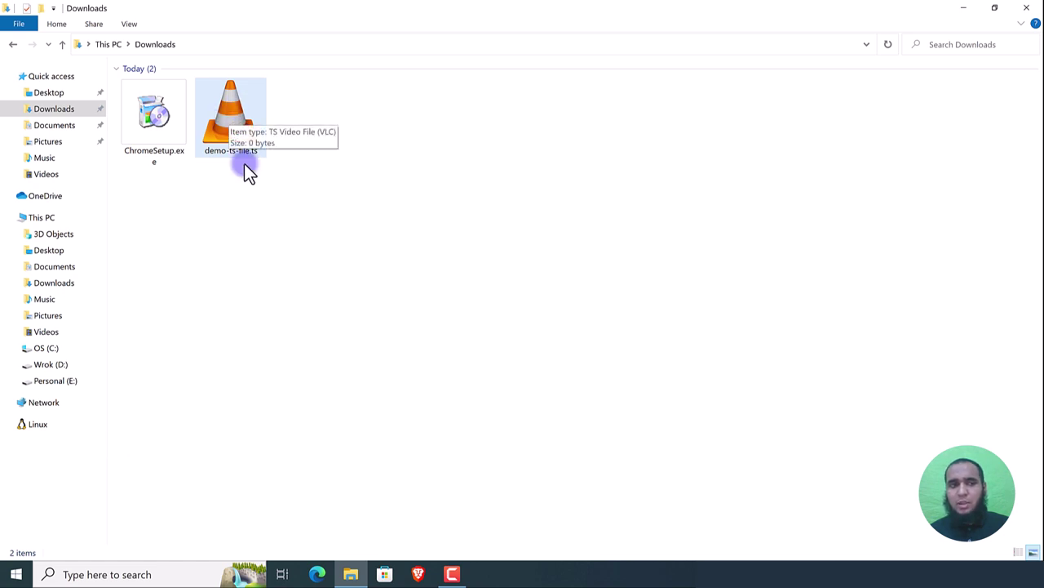
pyautogui.doubleClick(225, 107)
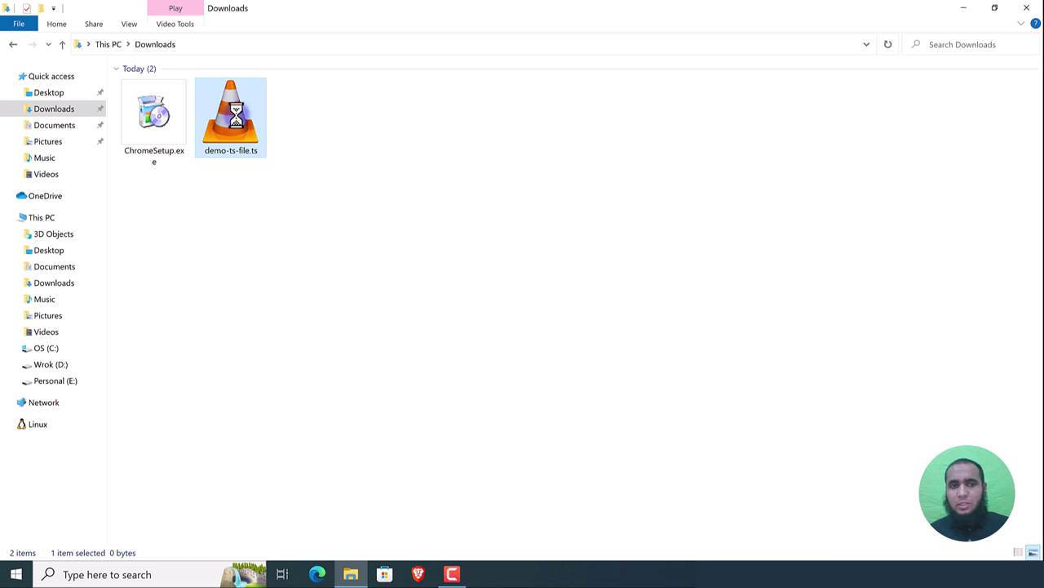
pyautogui.moveTo(302, 255)
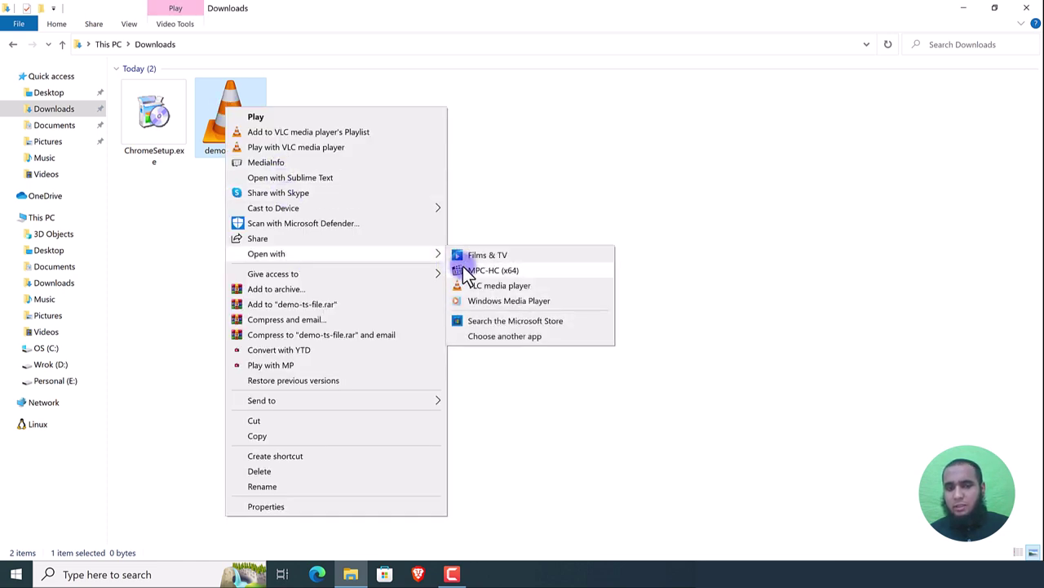
pyautogui.click(488, 339)
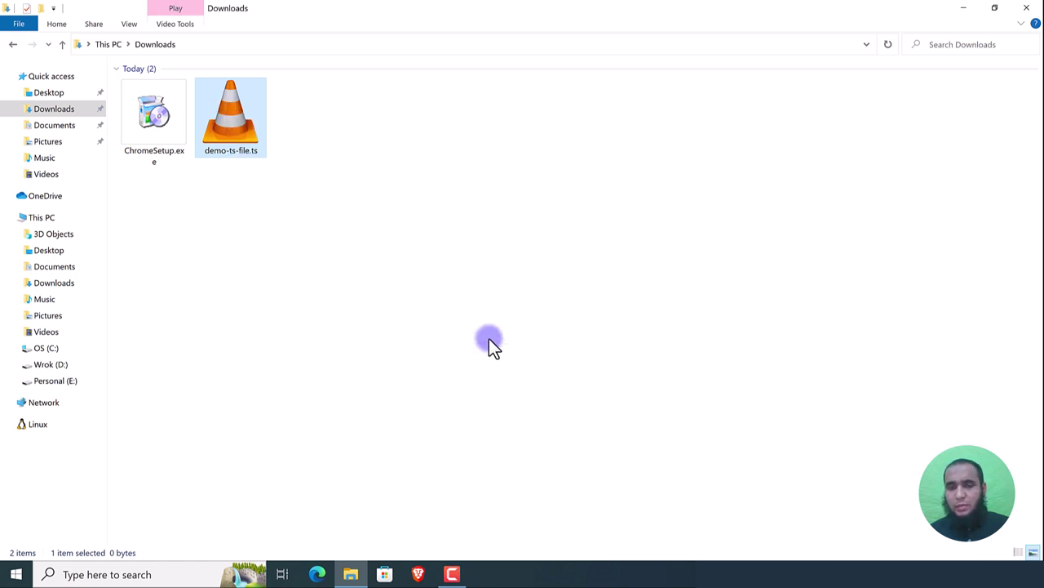
pyautogui.click(431, 417)
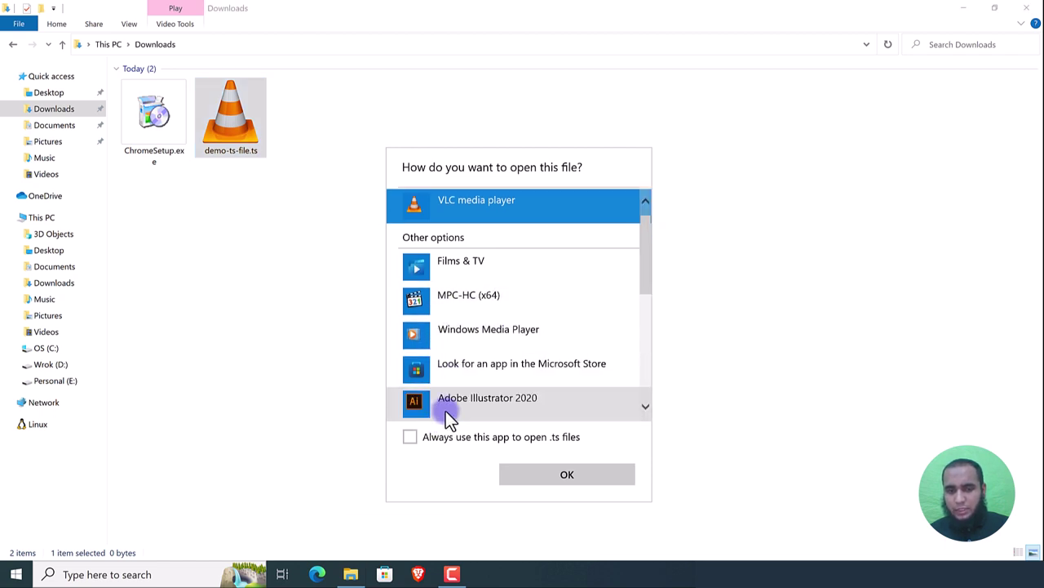
# Step: Choose Notepad to open demo-ts-file.ts and make it the app always used for .ts files
pyautogui.scroll(-1, 453, 343)
pyautogui.scroll(1, 481, 351)
pyautogui.scroll(-2, 482, 351)
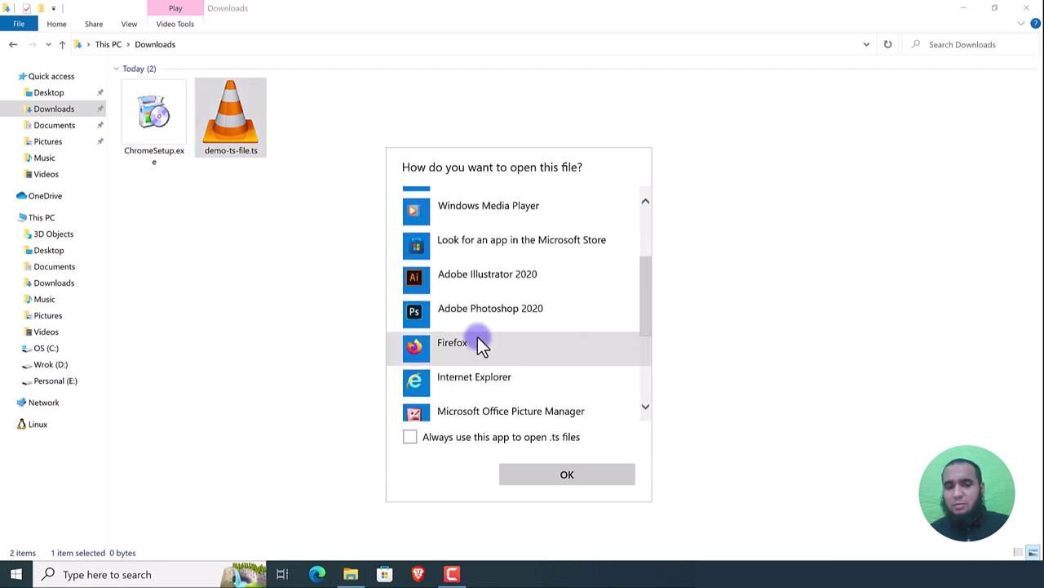
pyautogui.scroll(-1, 488, 366)
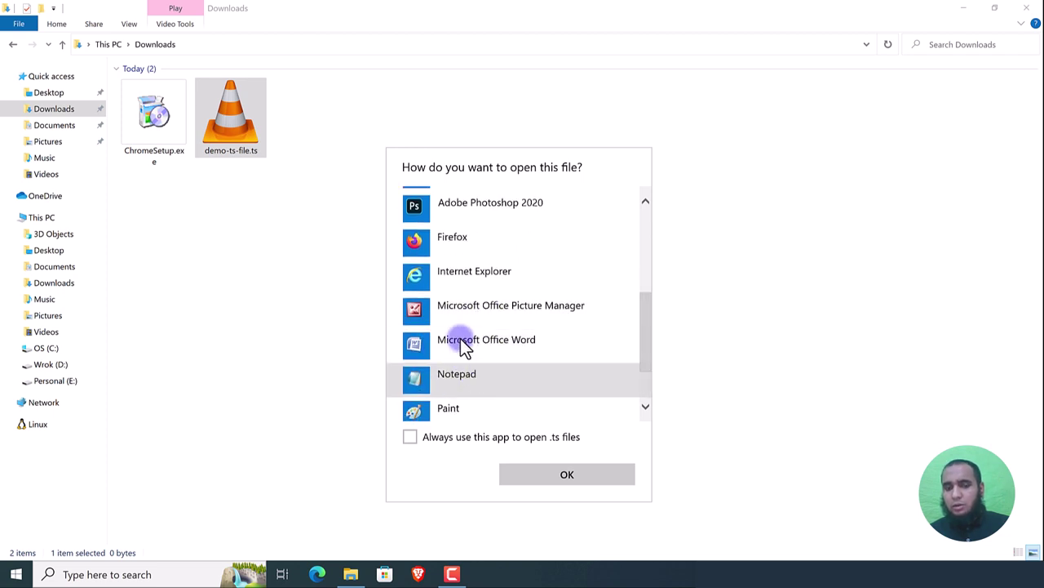
pyautogui.scroll(2, 486, 331)
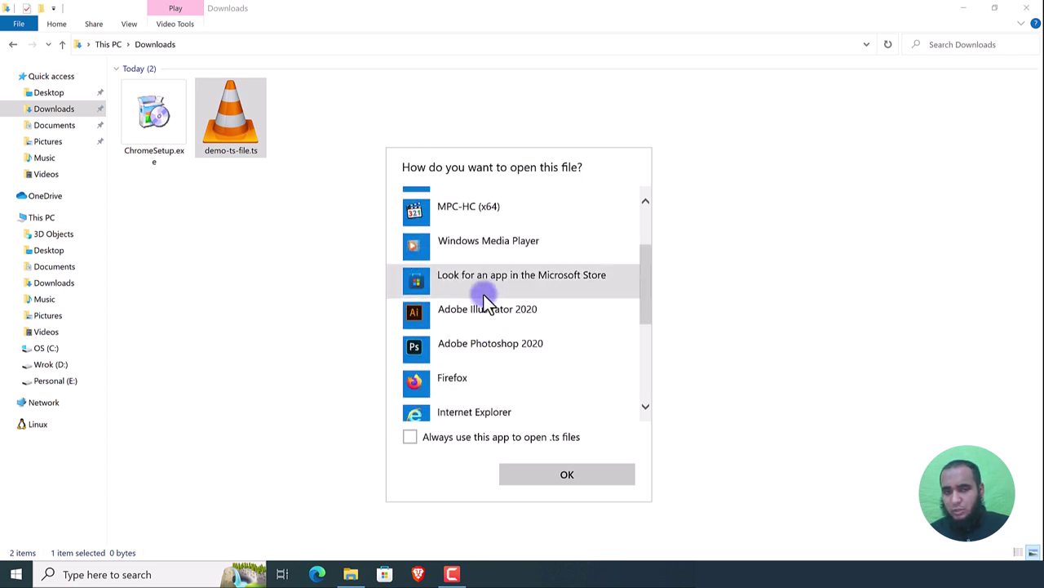
pyautogui.scroll(-3, 481, 296)
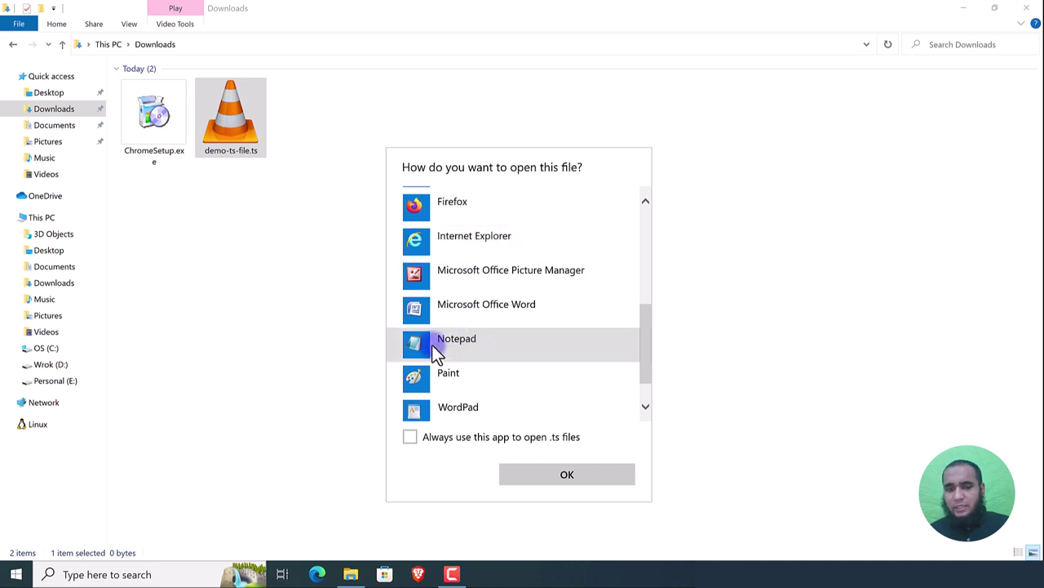
pyautogui.click(453, 345)
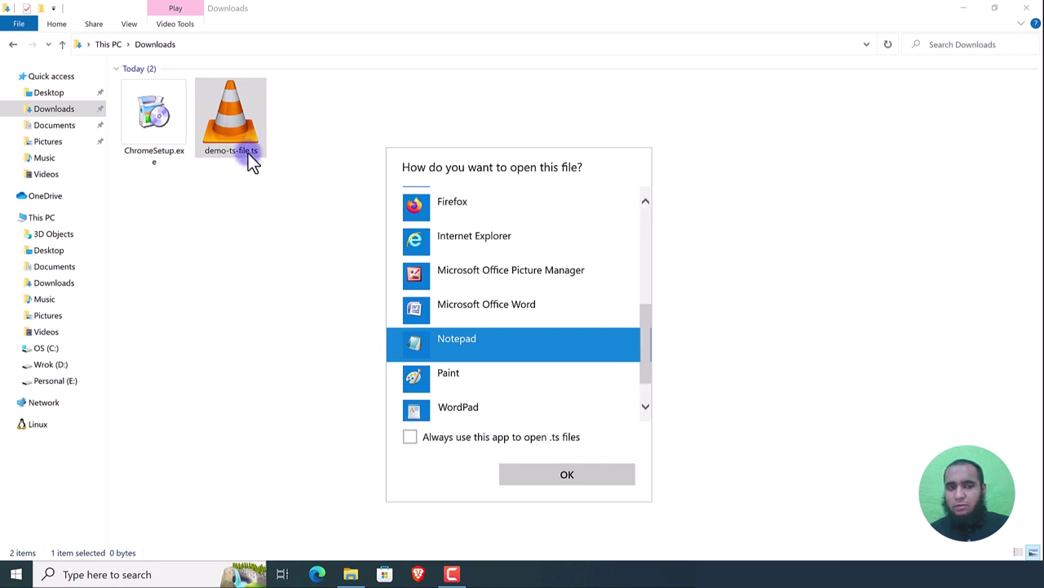
pyautogui.click(527, 437)
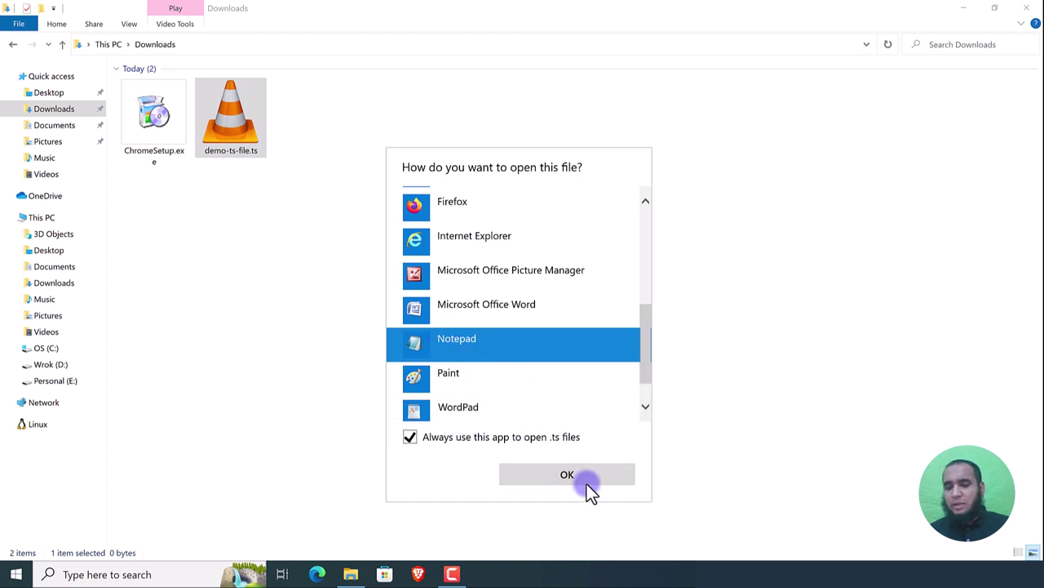
pyautogui.click(561, 477)
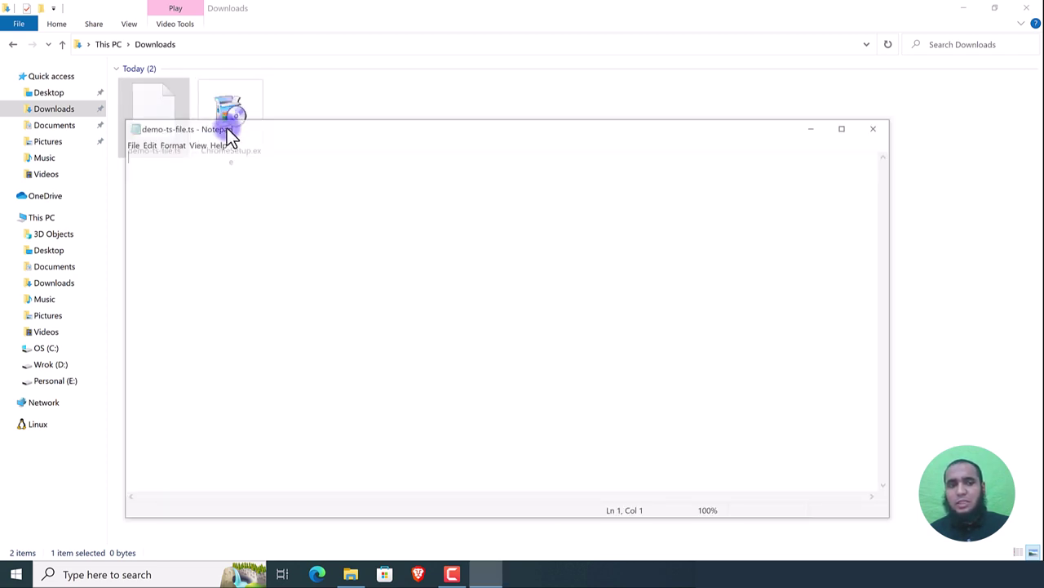
# Step: Move the Notepad window clear of the demo file's icon, and close Notepad and the Downloads window
pyautogui.moveTo(298, 131); pyautogui.dragTo(474, 182)
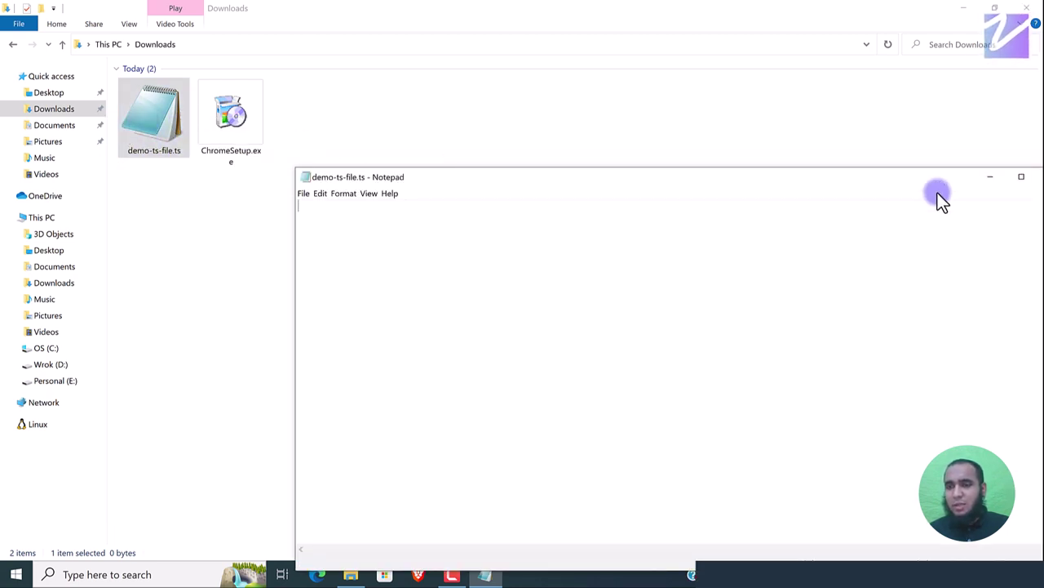
pyautogui.moveTo(936, 181); pyautogui.dragTo(781, 178)
pyautogui.click(900, 176)
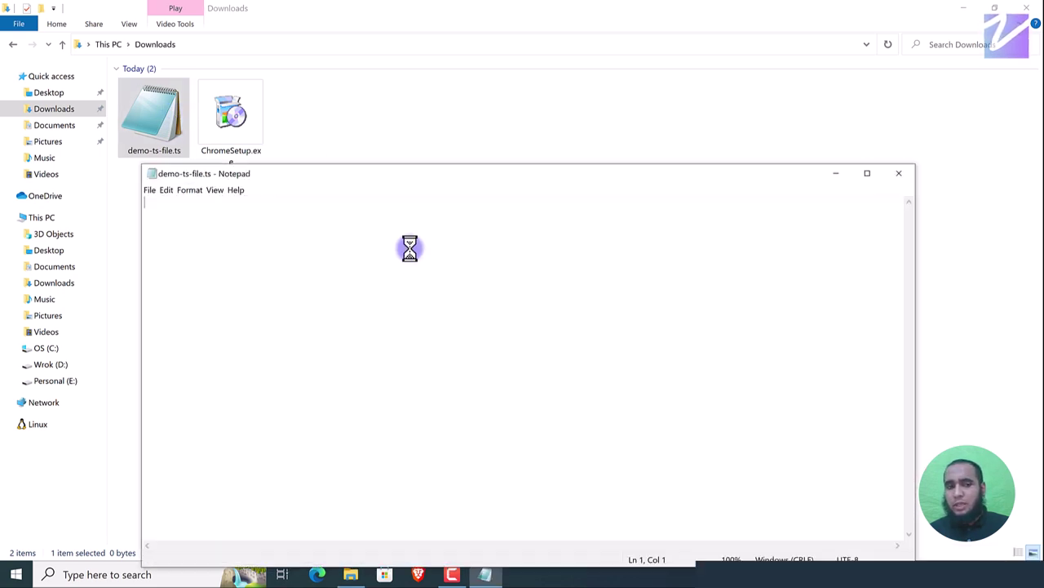
pyautogui.click(900, 174)
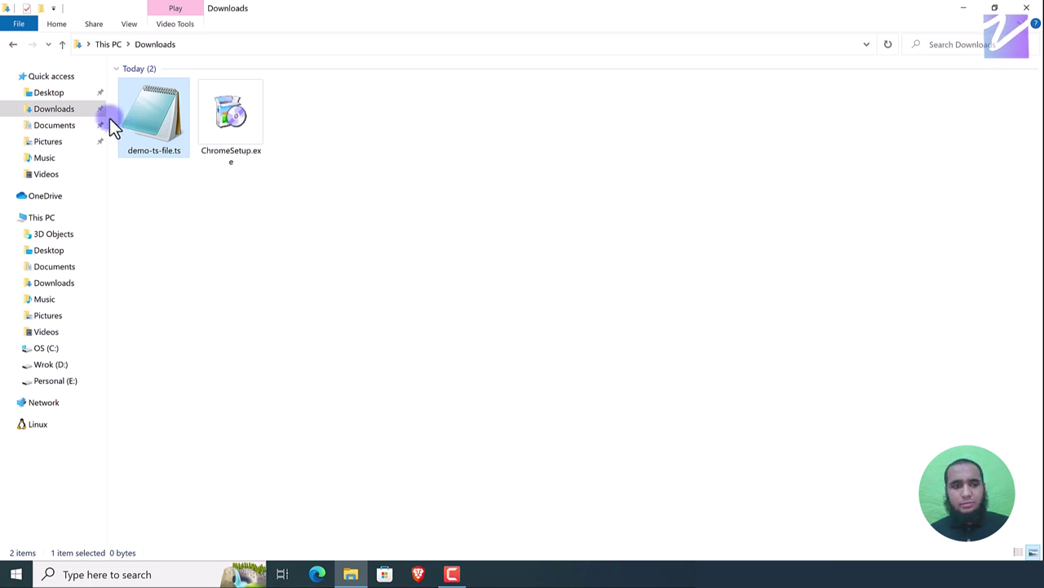
pyautogui.click(1034, 7)
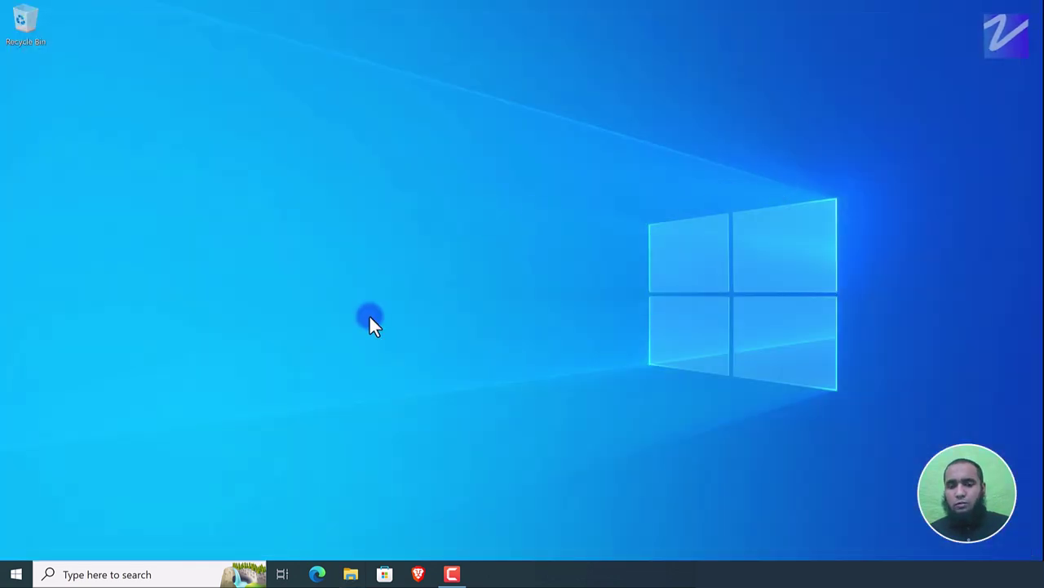